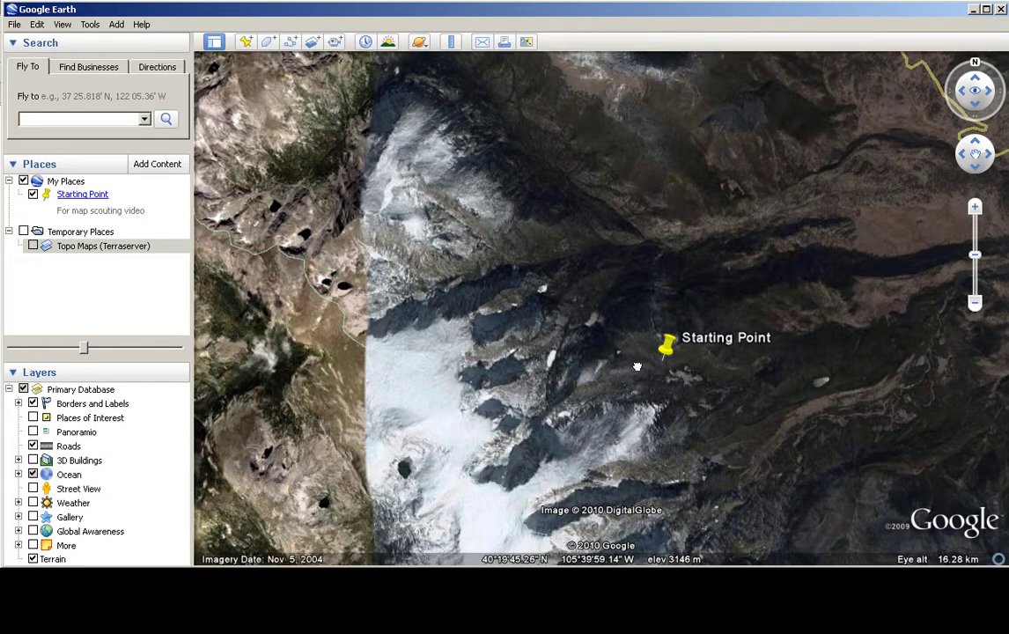
# Step: Pan the map so the Starting Point placemark sits in the upper middle of the view
pyautogui.moveTo(639, 360); pyautogui.dragTo(605, 230)
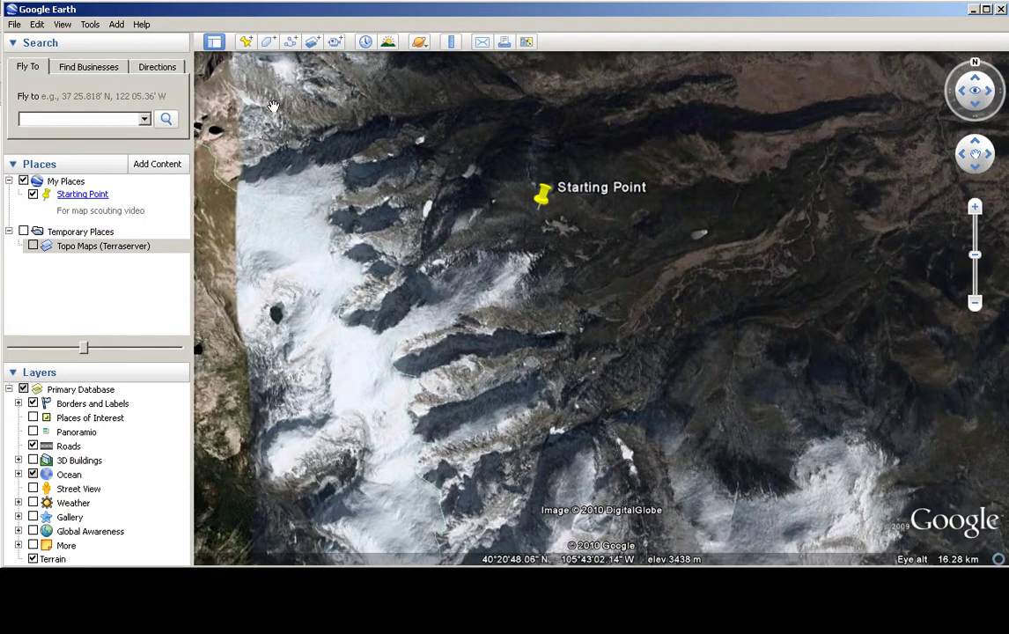
# Step: Add an image overlay named 'BLM Land Status' and select its View Bound Scale value on the Refresh tab
pyautogui.click(89, 27)
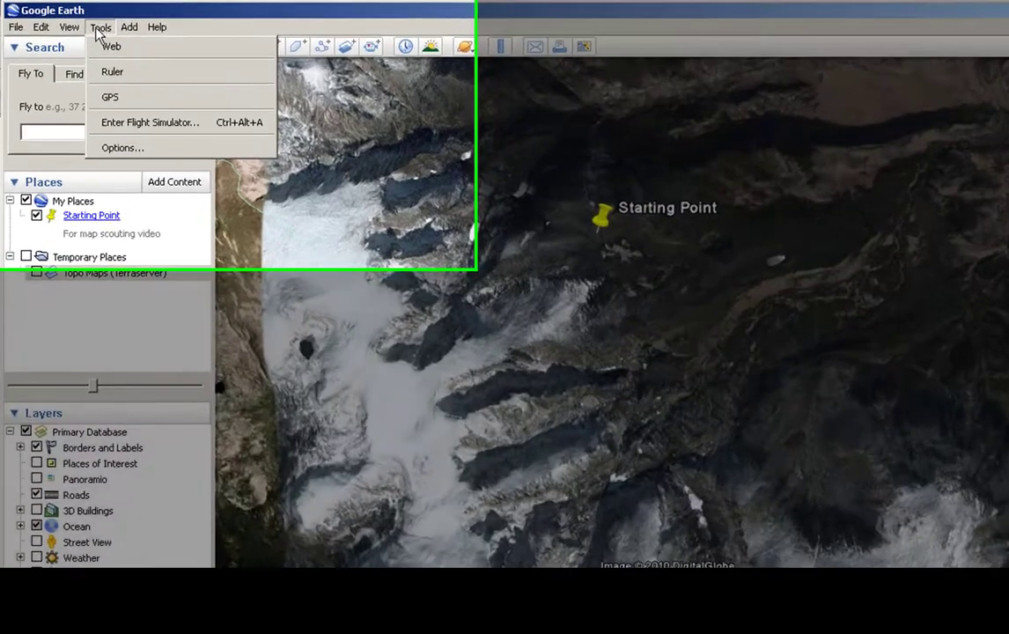
pyautogui.moveTo(128, 28)
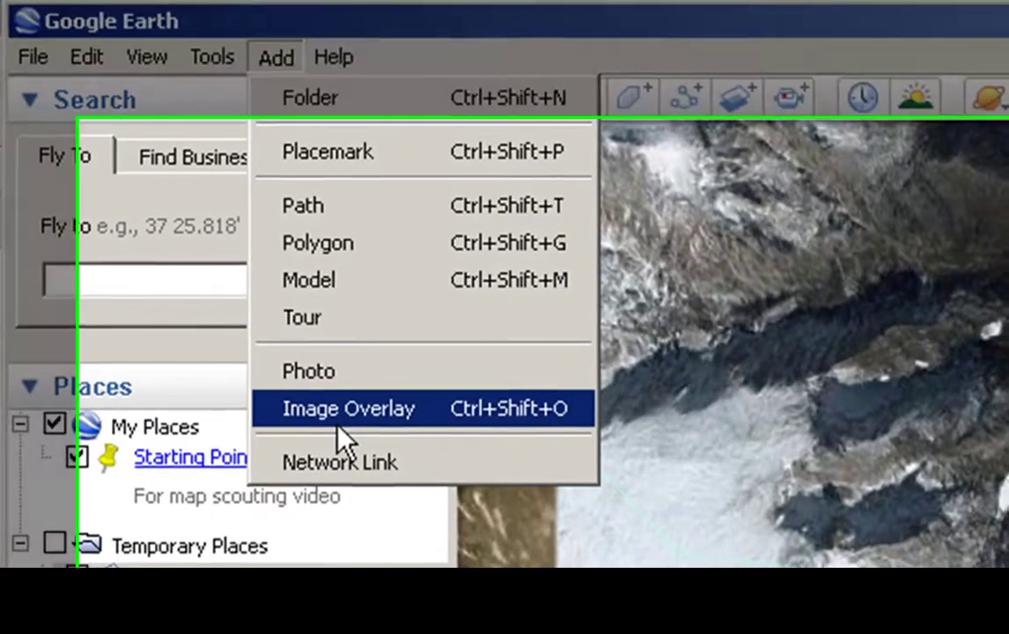
pyautogui.click(337, 424)
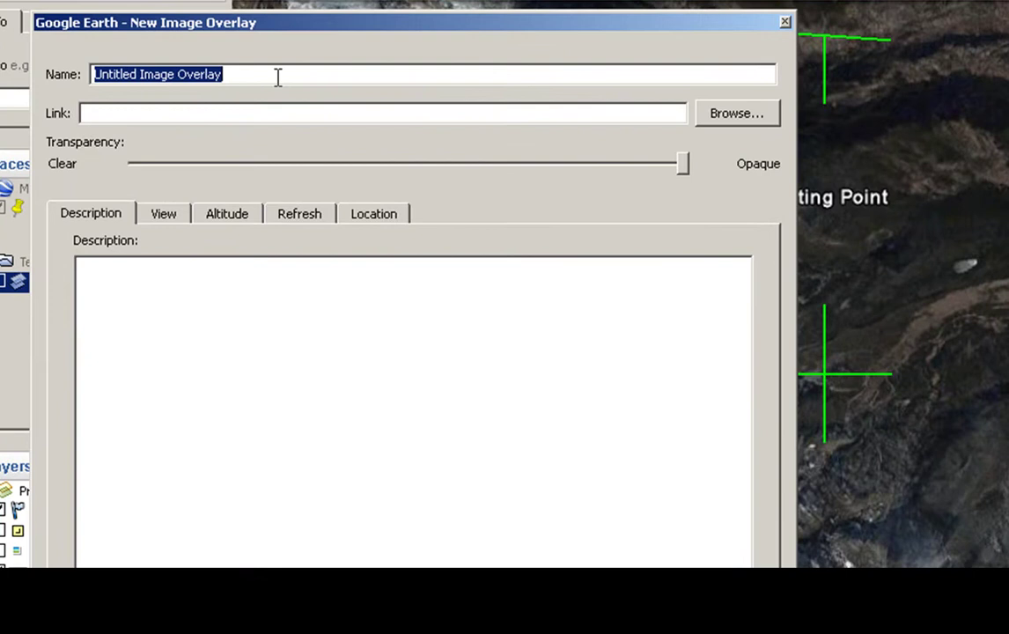
pyautogui.write('BLM ')
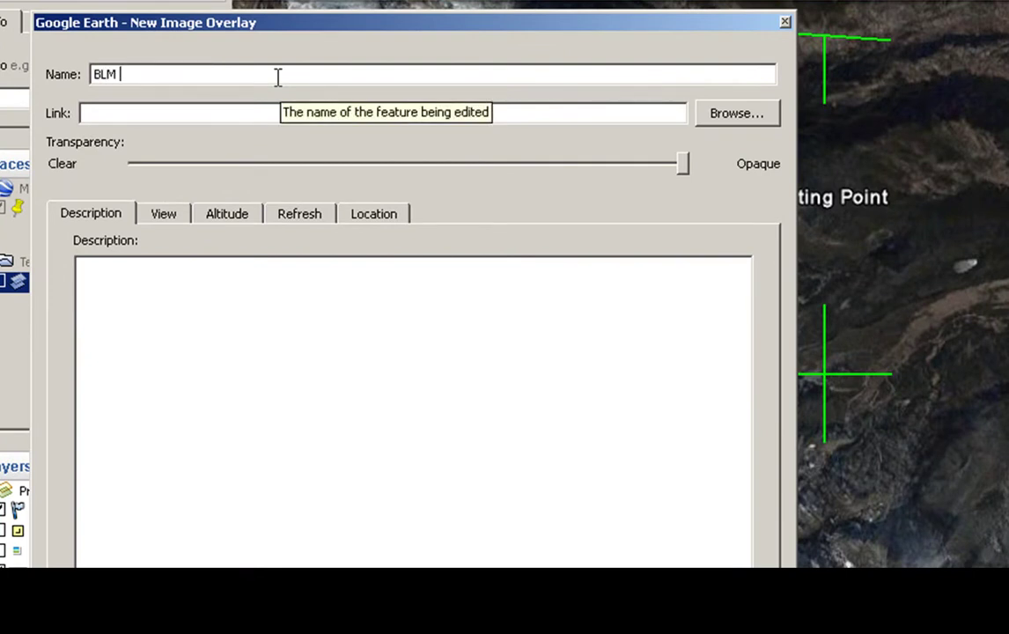
pyautogui.write('Land Status')
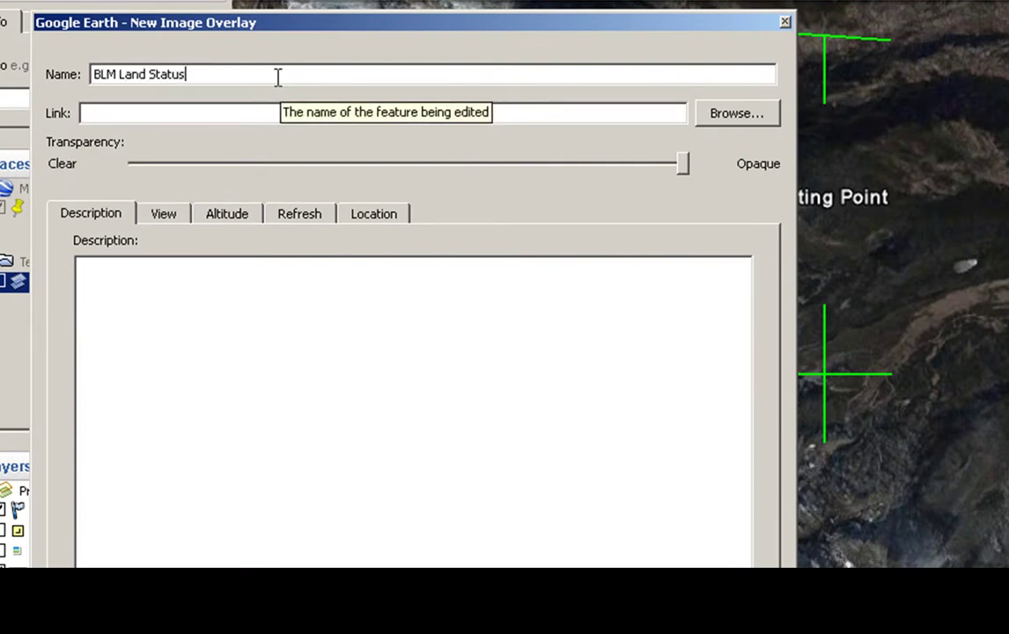
pyautogui.click(299, 217)
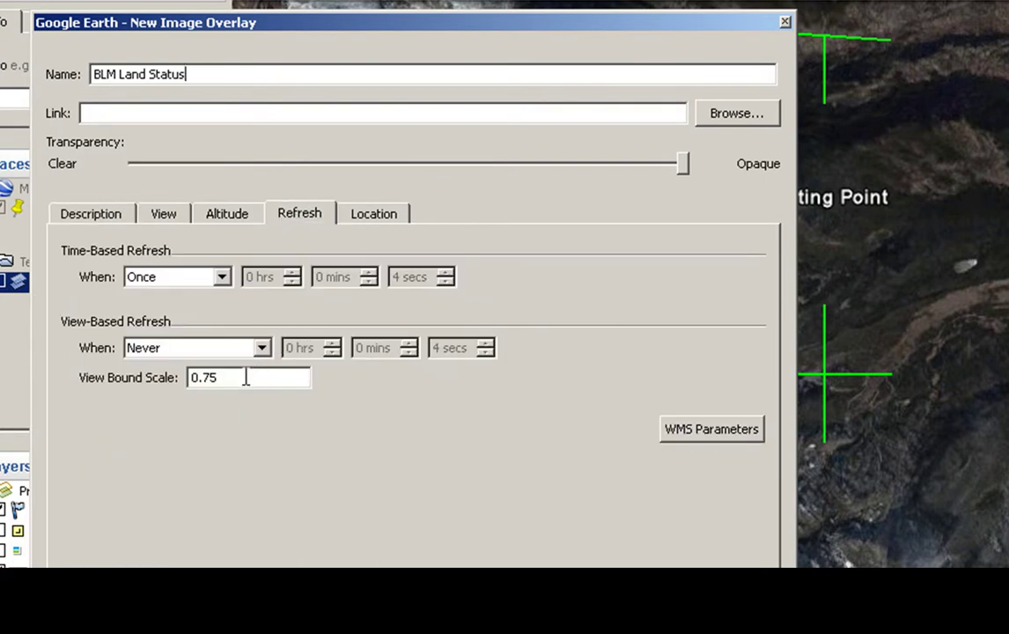
pyautogui.moveTo(246, 376); pyautogui.dragTo(155, 375)
# Step: Set View Bound Scale to 1 and choose the BLM_MAP_SURFACE_MGT_AGY WMS server
pyautogui.write('1')
pyautogui.click(704, 433)
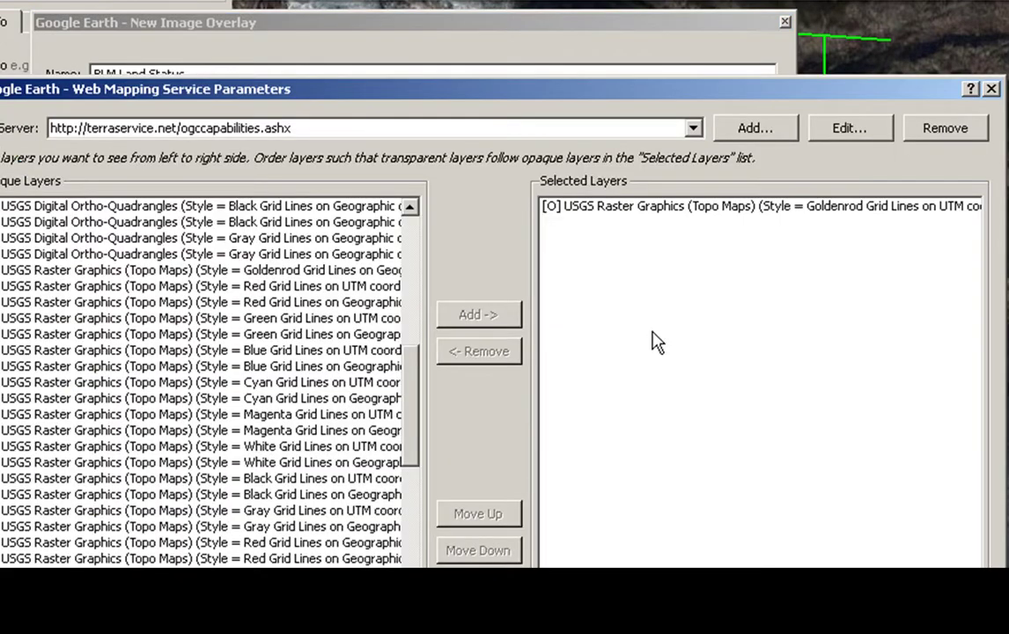
pyautogui.click(695, 130)
pyautogui.moveTo(698, 272); pyautogui.dragTo(700, 180)
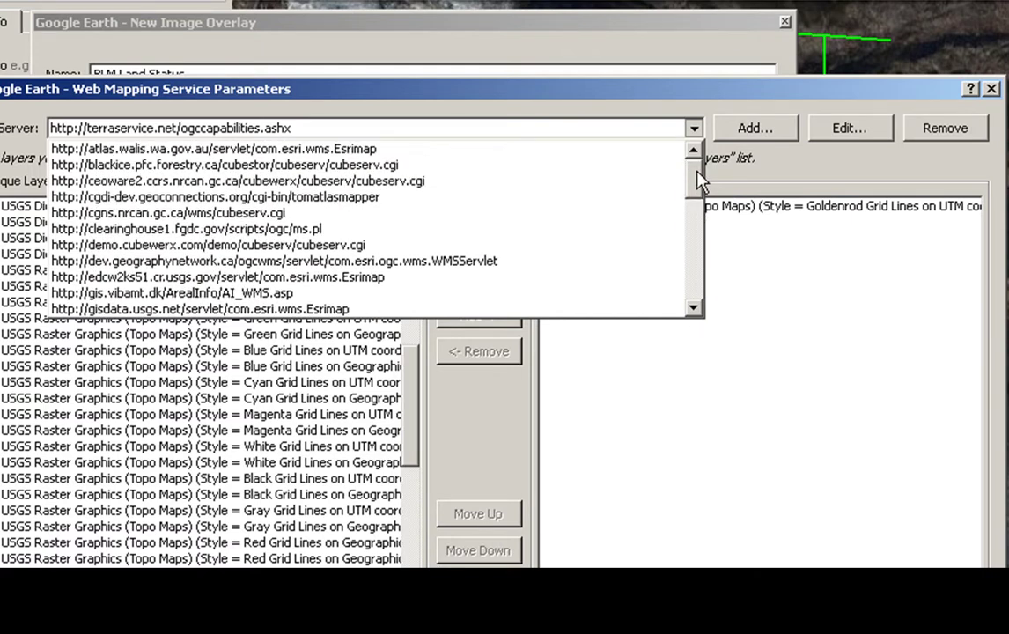
pyautogui.moveTo(700, 181); pyautogui.dragTo(700, 272)
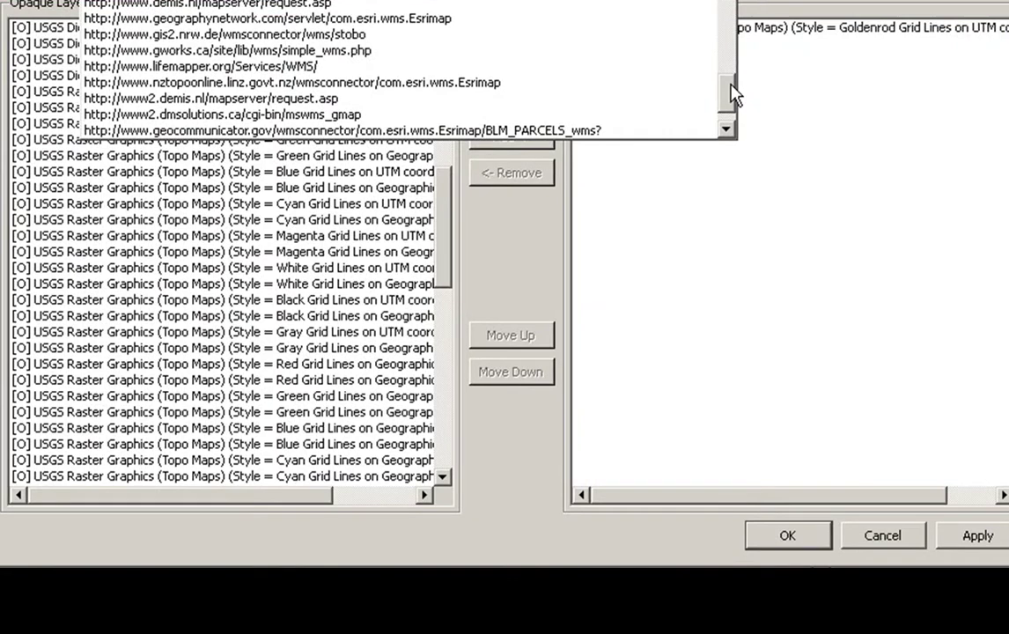
pyautogui.moveTo(731, 95); pyautogui.dragTo(731, 117)
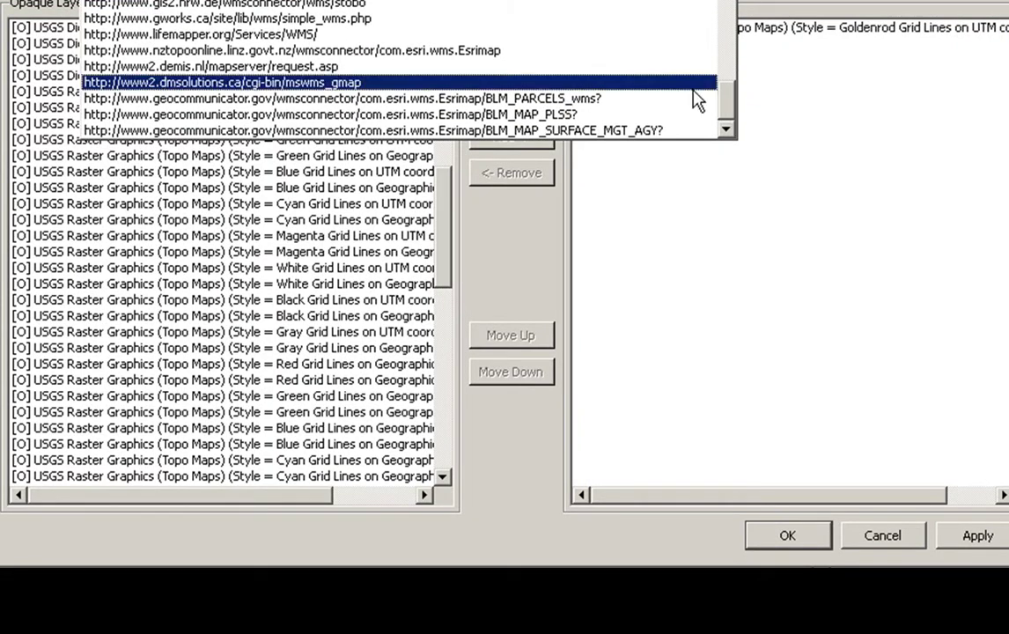
pyautogui.click(556, 132)
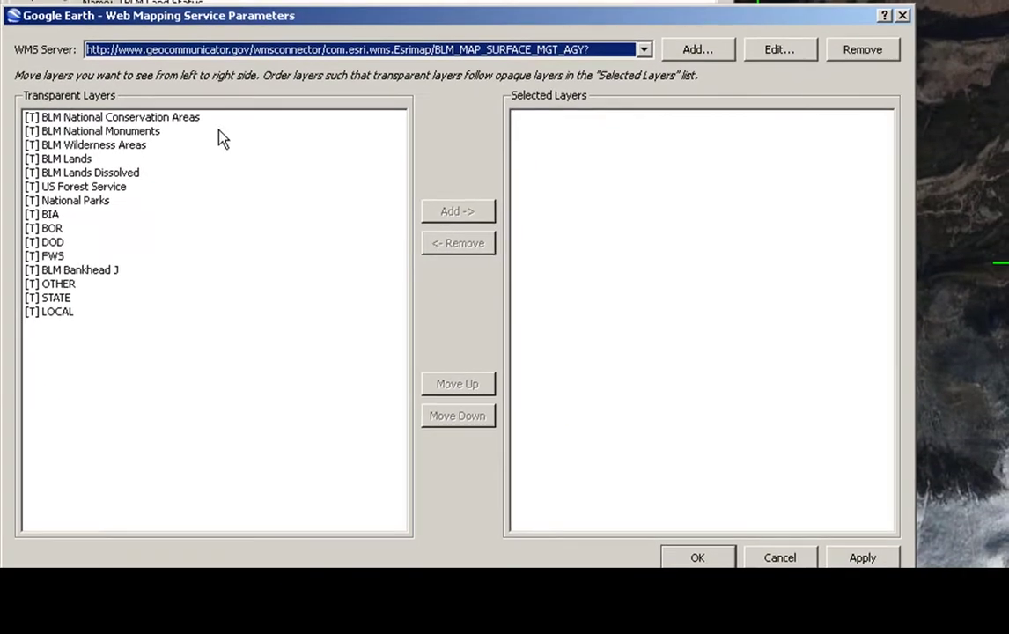
# Step: Add every BLM layer, from BLM National Conservation Areas through STATE and LOCAL, to Selected Layers
pyautogui.click(192, 120)
pyautogui.click(455, 215)
pyautogui.doubleClick(455, 215)
pyautogui.doubleClick(455, 215)
pyautogui.doubleClick(455, 215)
pyautogui.doubleClick(455, 214)
pyautogui.doubleClick(455, 214)
pyautogui.doubleClick(455, 214)
pyautogui.click(455, 215)
pyautogui.click(455, 214)
# Step: Apply the WMS layers and append '&reaspect=true' to the overlay's Link
pyautogui.click(860, 557)
pyautogui.click(698, 557)
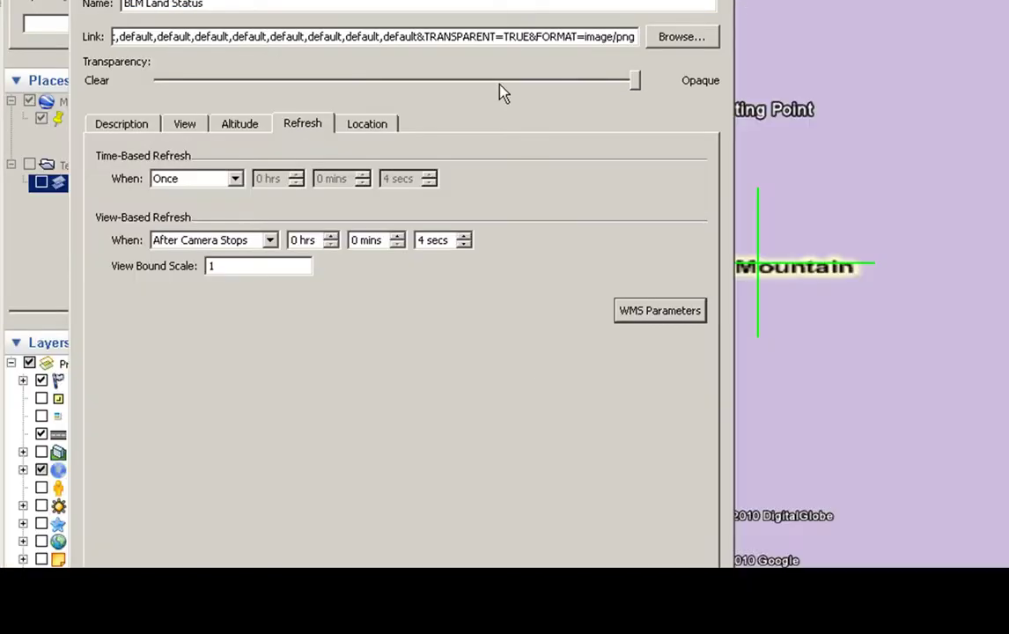
pyautogui.click(531, 40)
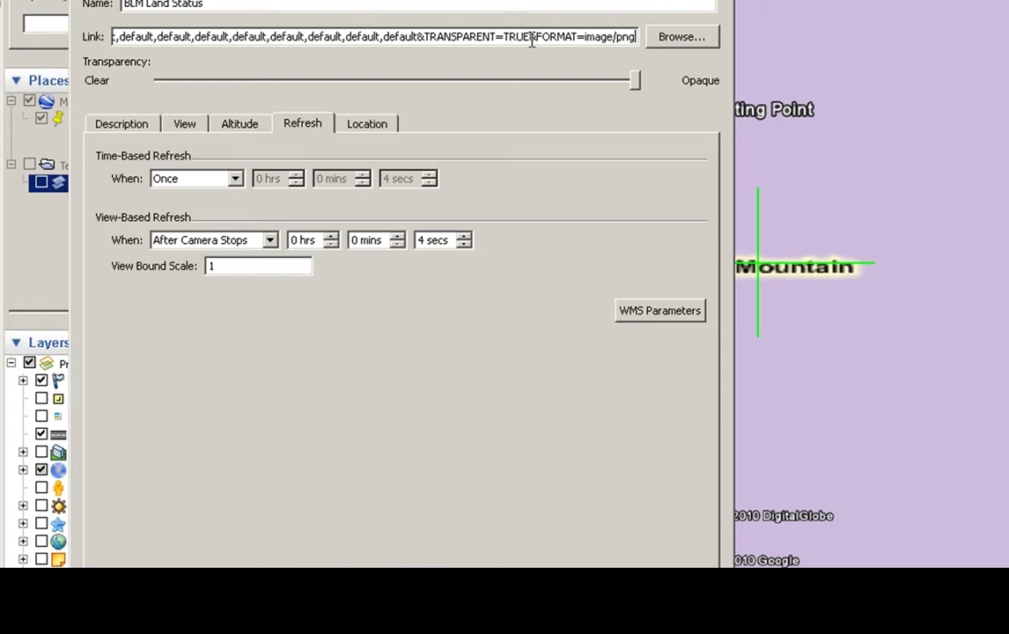
pyautogui.write('&reaspect=true')
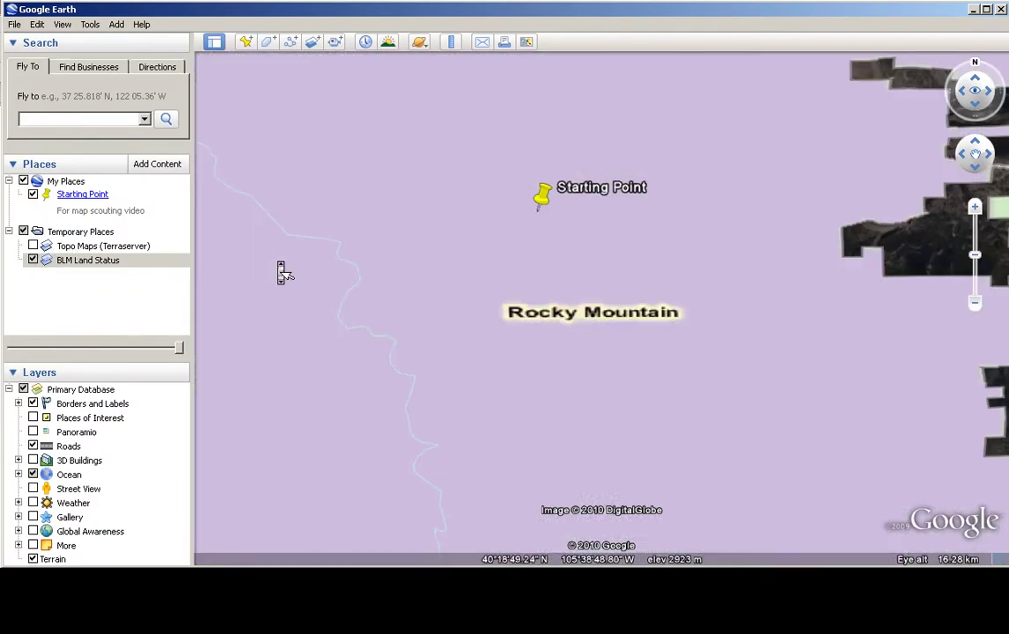
# Step: Zoom out and pan west so the BLM land-status colours cover the region west of Rocky Mountain
pyautogui.scroll(-3, 282, 273)
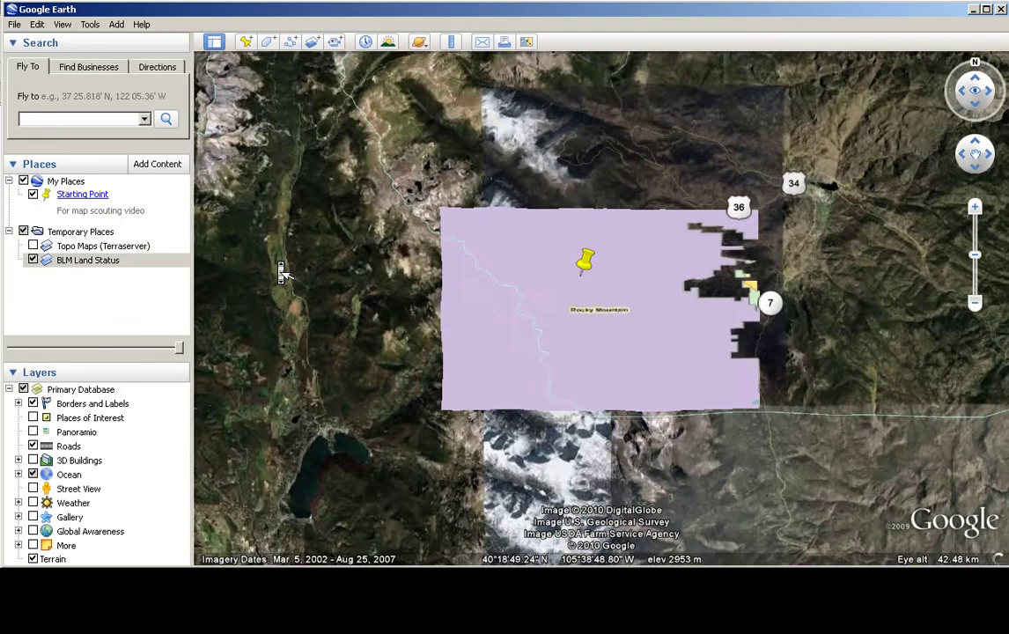
pyautogui.scroll(-3, 282, 273)
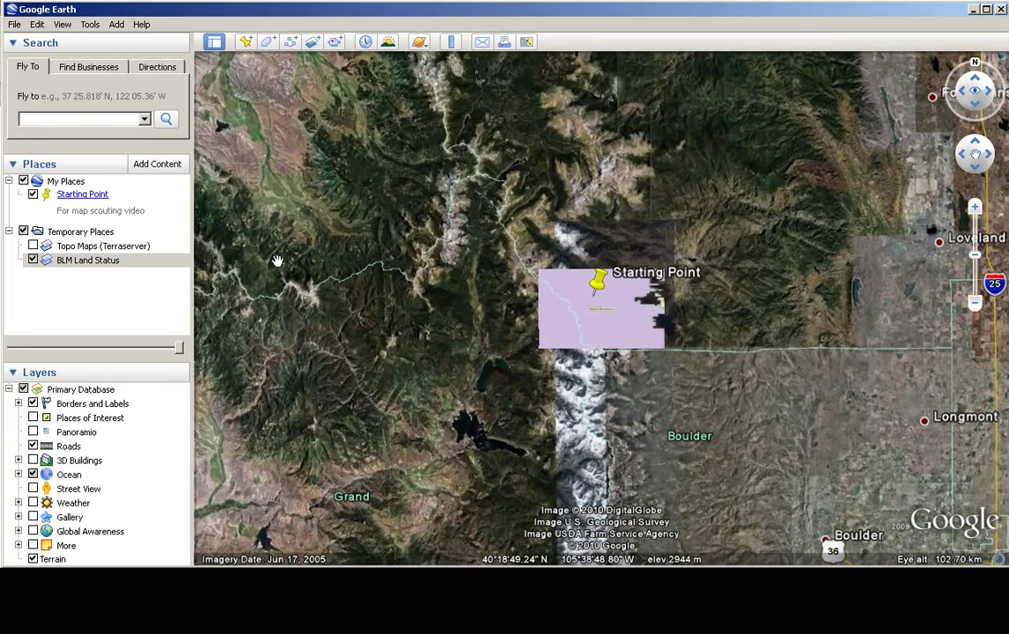
pyautogui.moveTo(276, 261); pyautogui.dragTo(362, 266)
pyautogui.scroll(3, 511, 335)
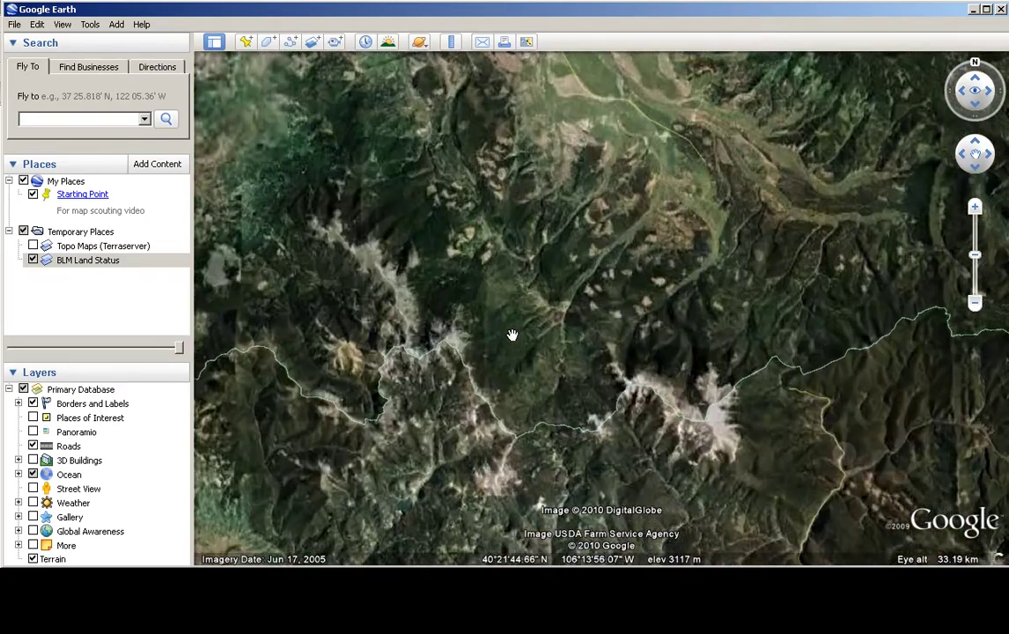
pyautogui.scroll(-3, 511, 335)
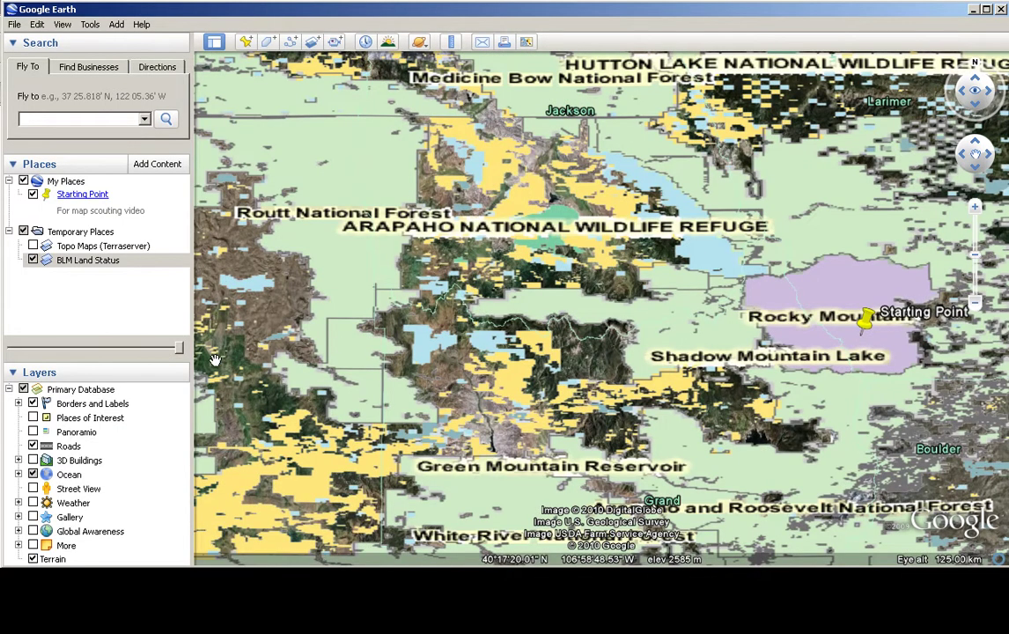
# Step: Make the BLM Land Status overlay semi-transparent, then switch it off
pyautogui.click(149, 260)
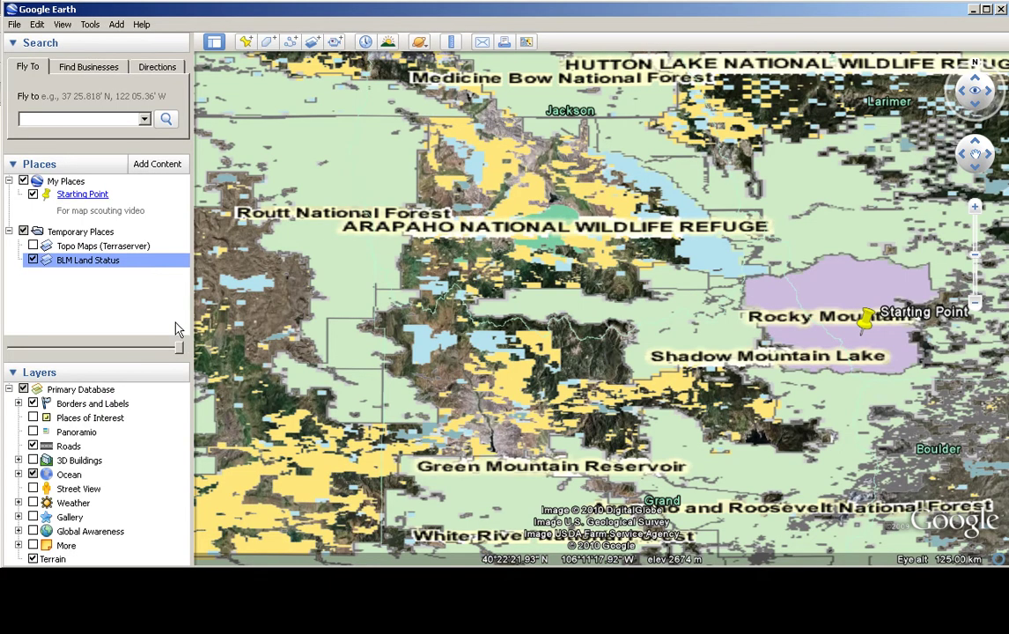
pyautogui.moveTo(180, 347); pyautogui.dragTo(86, 343)
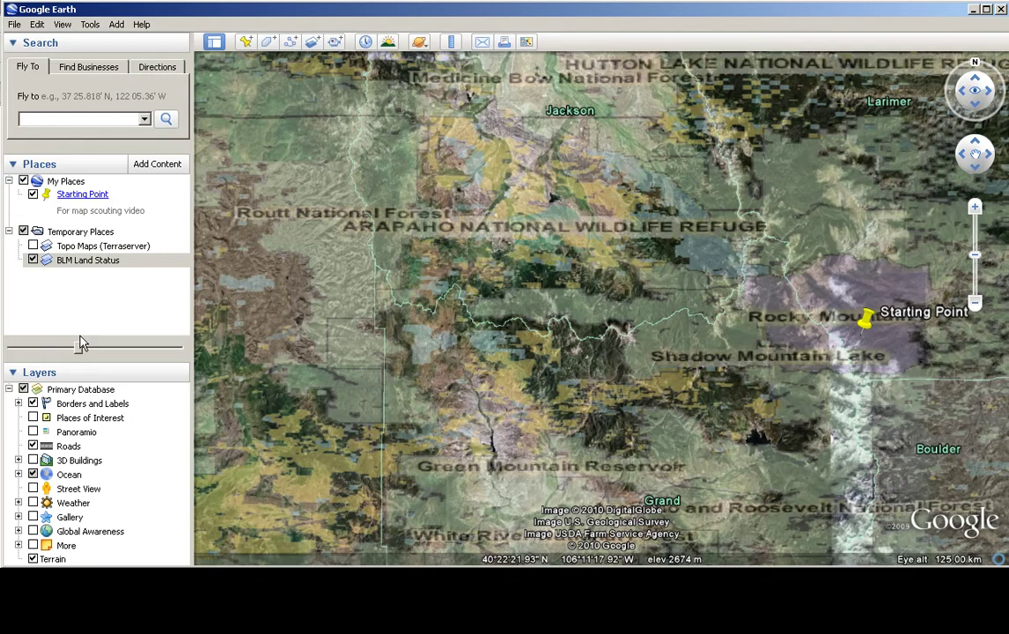
pyautogui.click(33, 260)
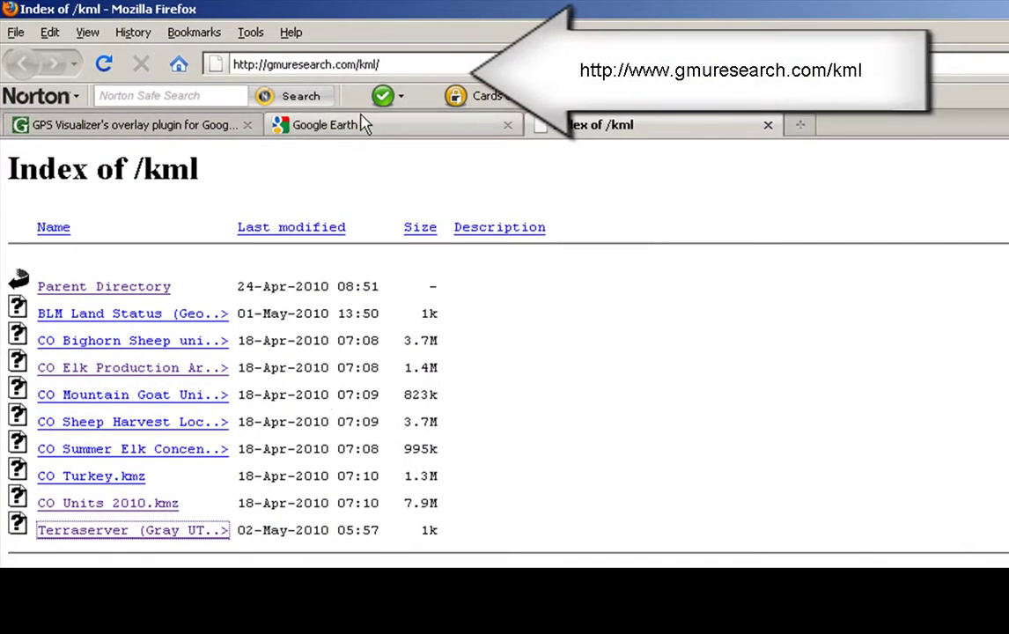
# Step: Open CO Units 2010.kmz from the Firefox kml index in Google Earth
pyautogui.click(117, 508)
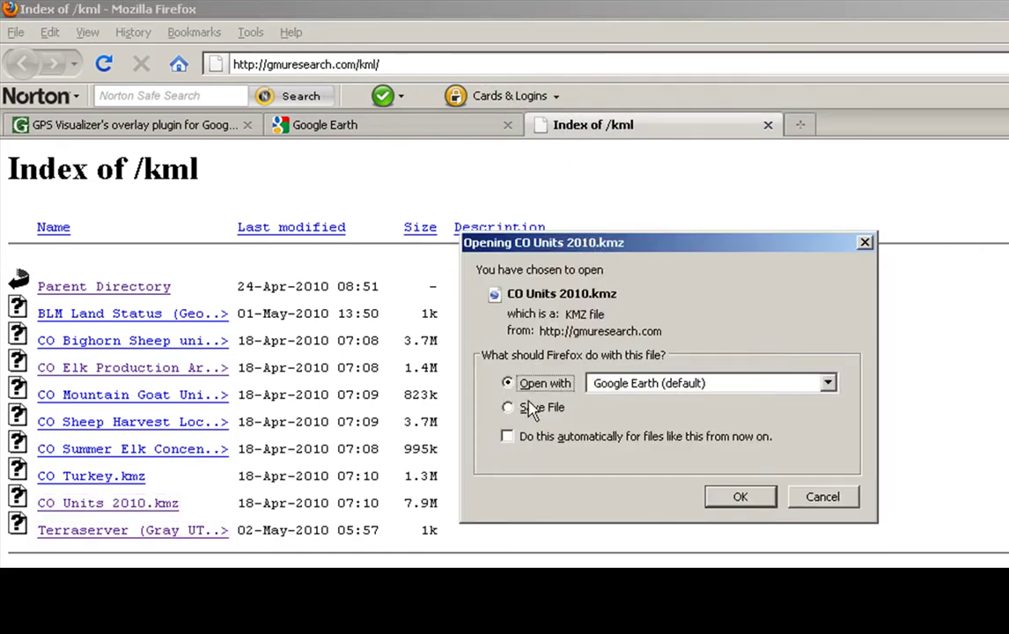
pyautogui.click(742, 500)
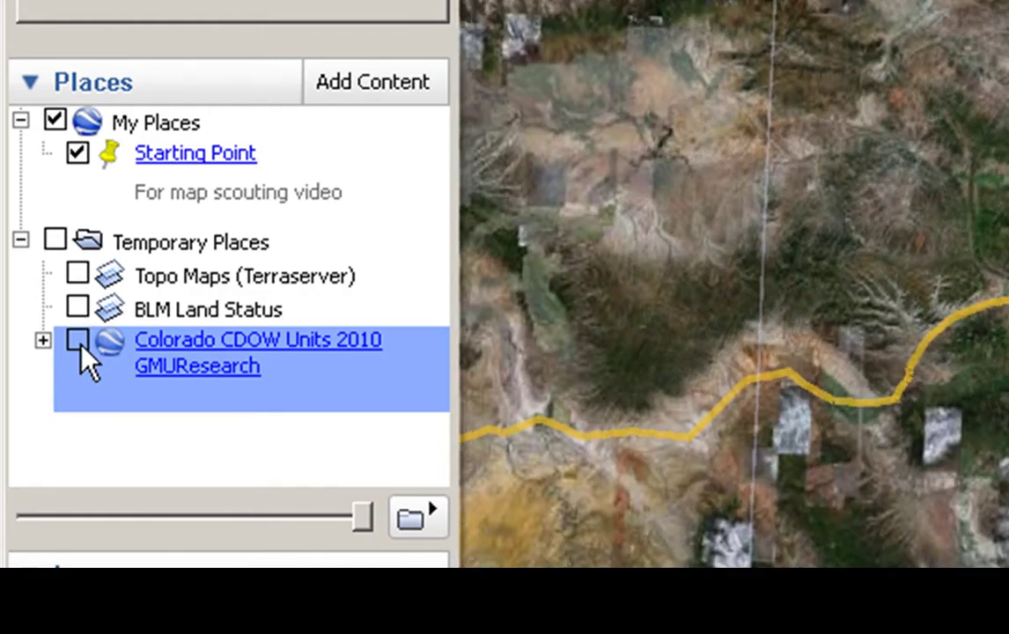
# Step: Turn on the Colorado CDOW Units 2010 hunting-unit layer in Places
pyautogui.click(78, 341)
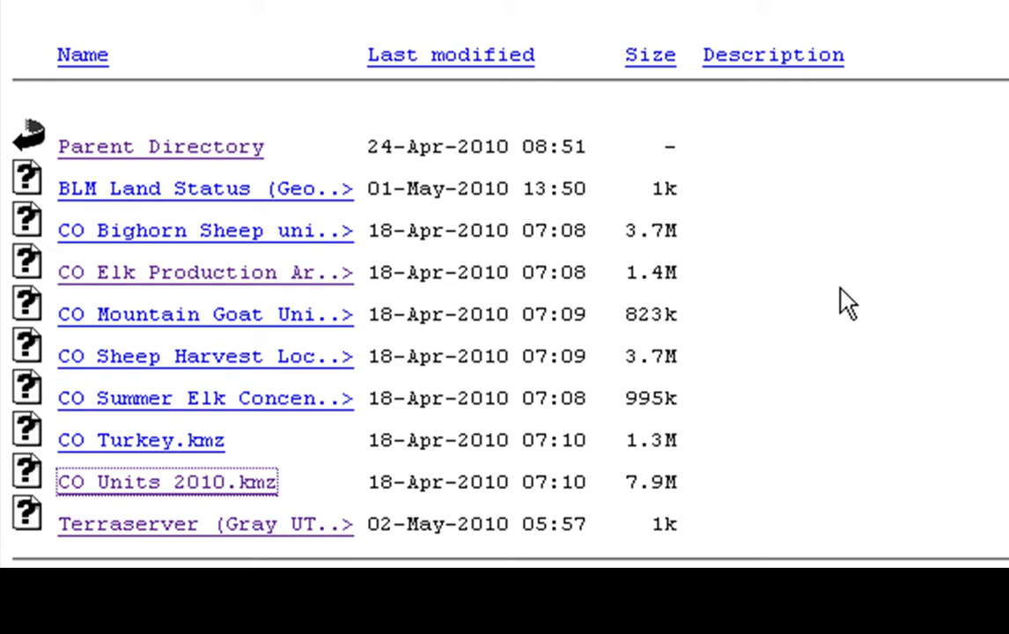
# Step: Open CO Summer Elk Concentration.kmz from Firefox in Google Earth
pyautogui.click(315, 405)
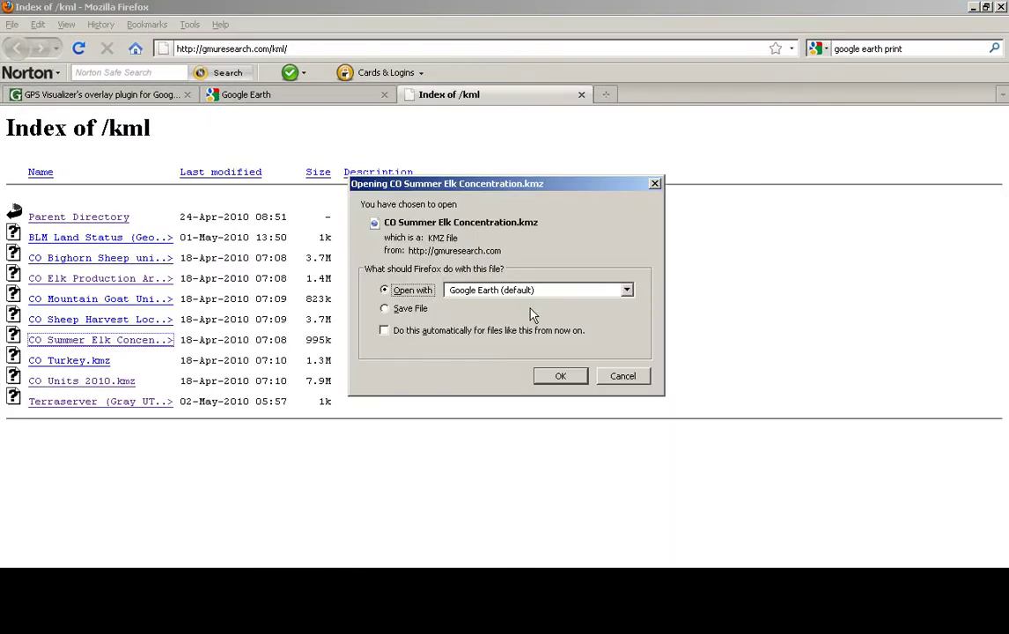
pyautogui.click(564, 379)
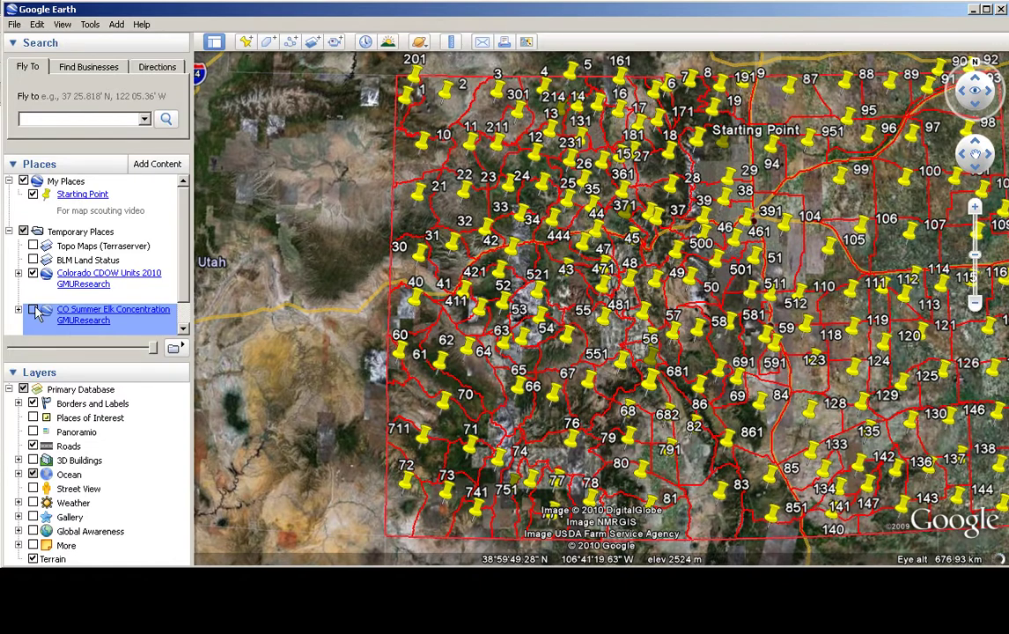
# Step: Show the summer elk concentration layer with reduced opacity
pyautogui.click(32, 309)
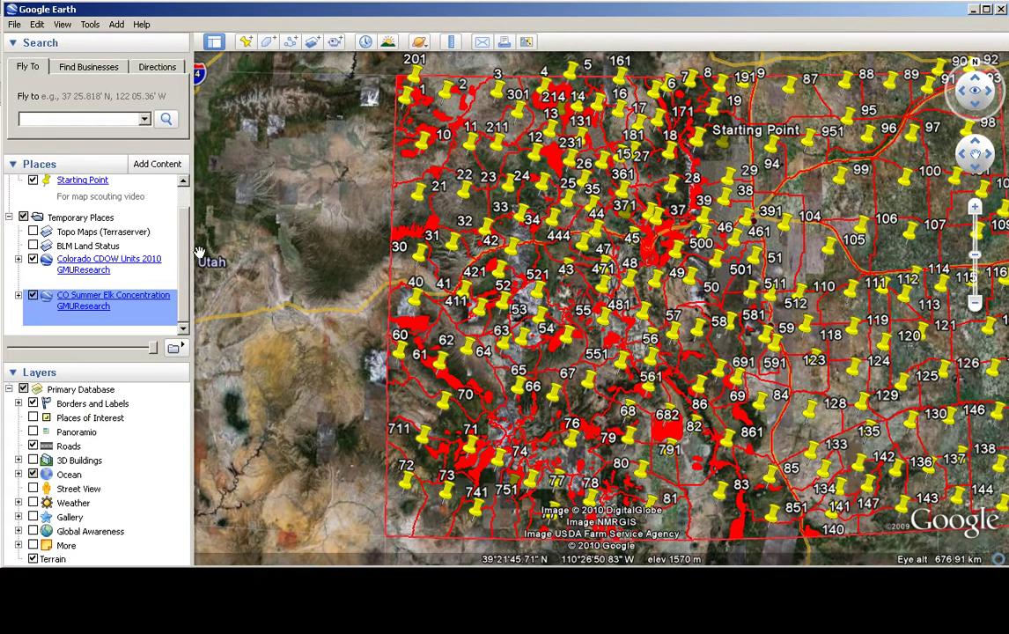
pyautogui.moveTo(153, 347); pyautogui.dragTo(112, 351)
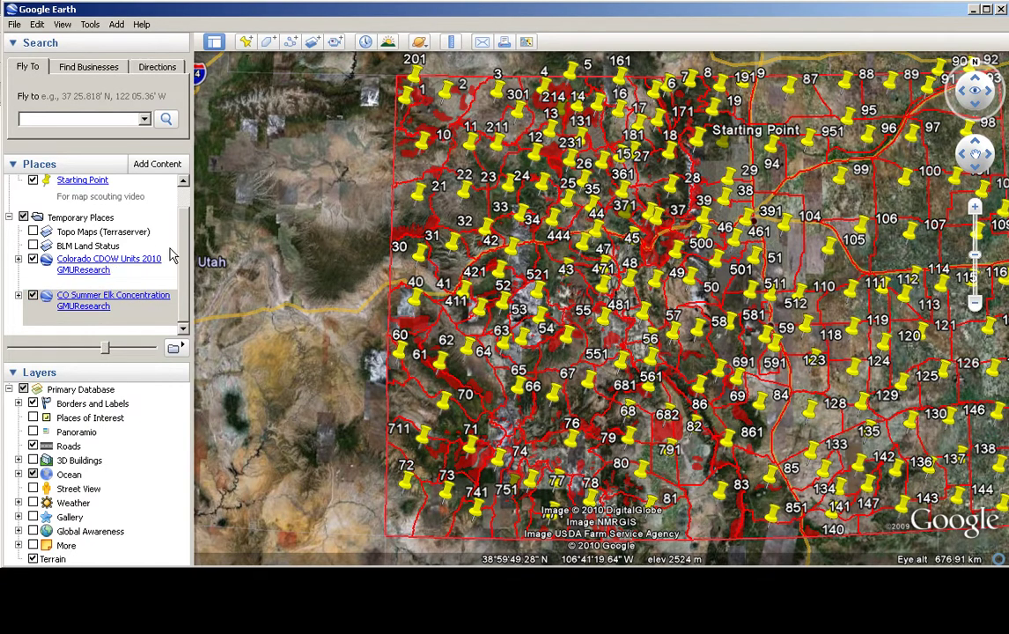
pyautogui.scroll(2, 161, 227)
# Step: Fly to Starting Point, close its balloon, recentre the terrain around it, and return to Firefox
pyautogui.click(84, 193)
pyautogui.doubleClick(98, 195)
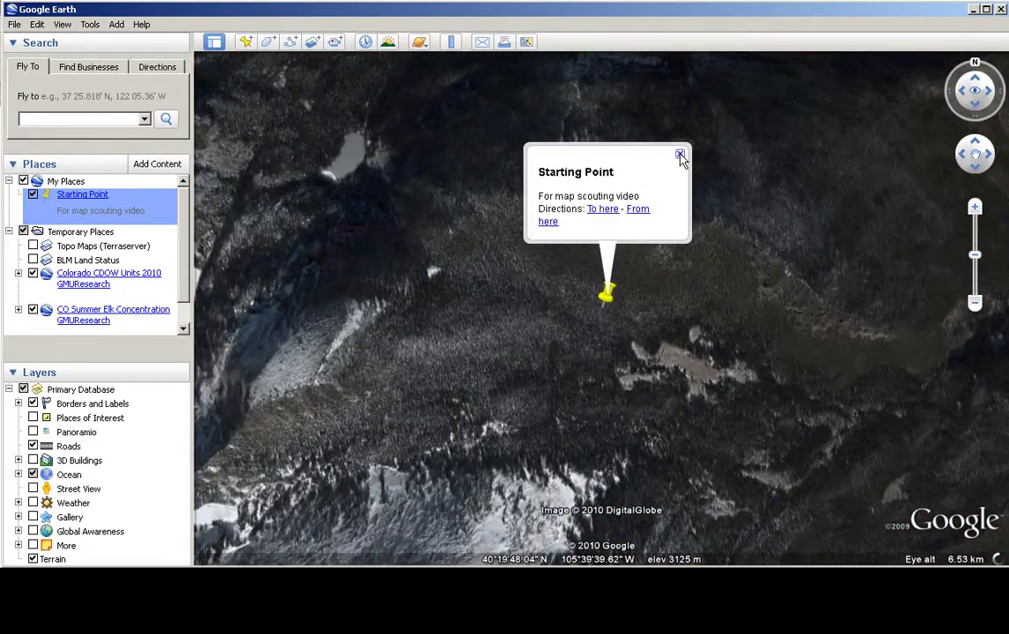
pyautogui.click(680, 157)
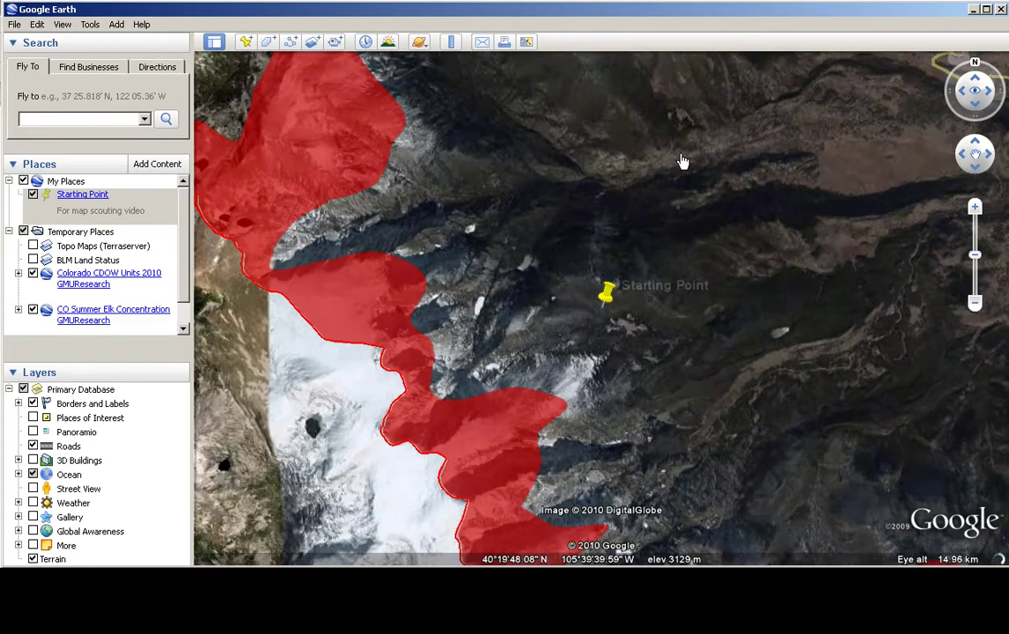
pyautogui.moveTo(593, 218); pyautogui.dragTo(583, 380)
pyautogui.moveTo(594, 324)
pyautogui.mouseDown()
pyautogui.moveTo(621, 247)
pyautogui.moveTo(596, 331)
pyautogui.mouseUp()
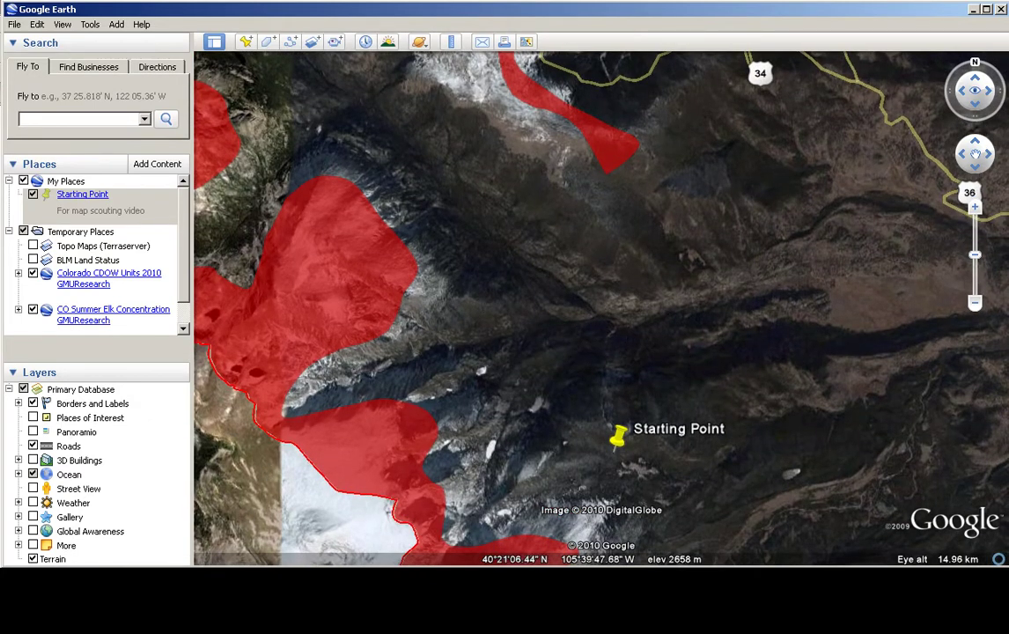
pyautogui.hotkey('alt', 'Tab')
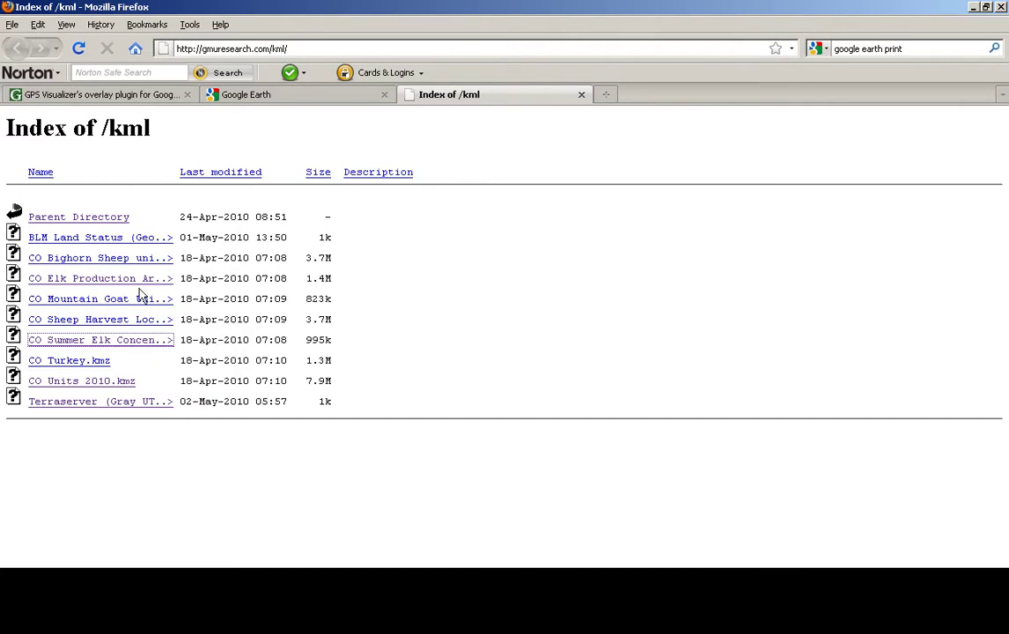
# Step: Open the CO Elk Production Areas.kmz file from the Firefox kml index in Google Earth
pyautogui.click(128, 279)
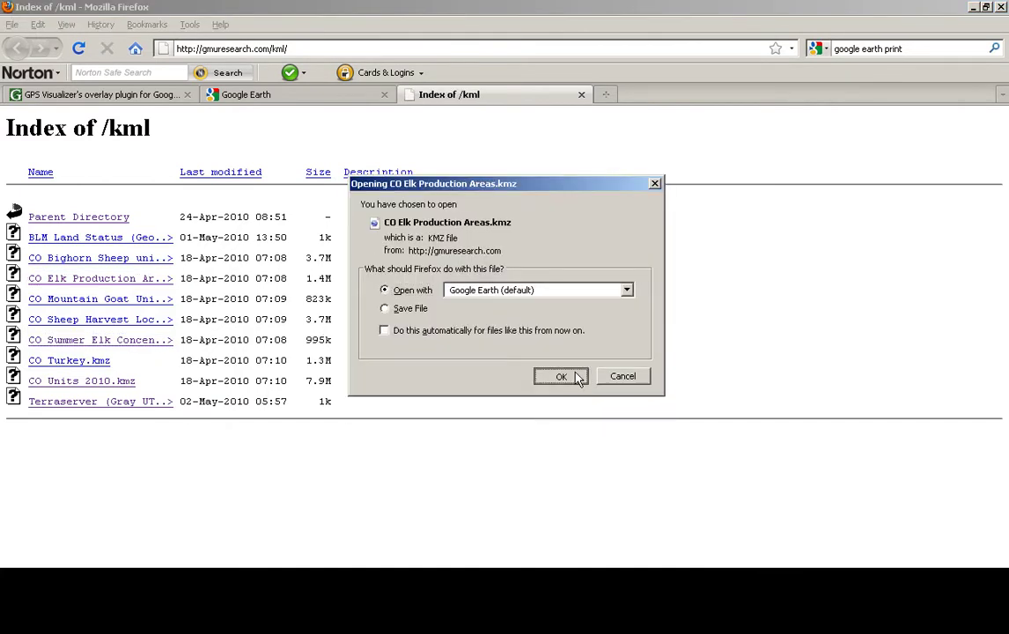
pyautogui.click(560, 376)
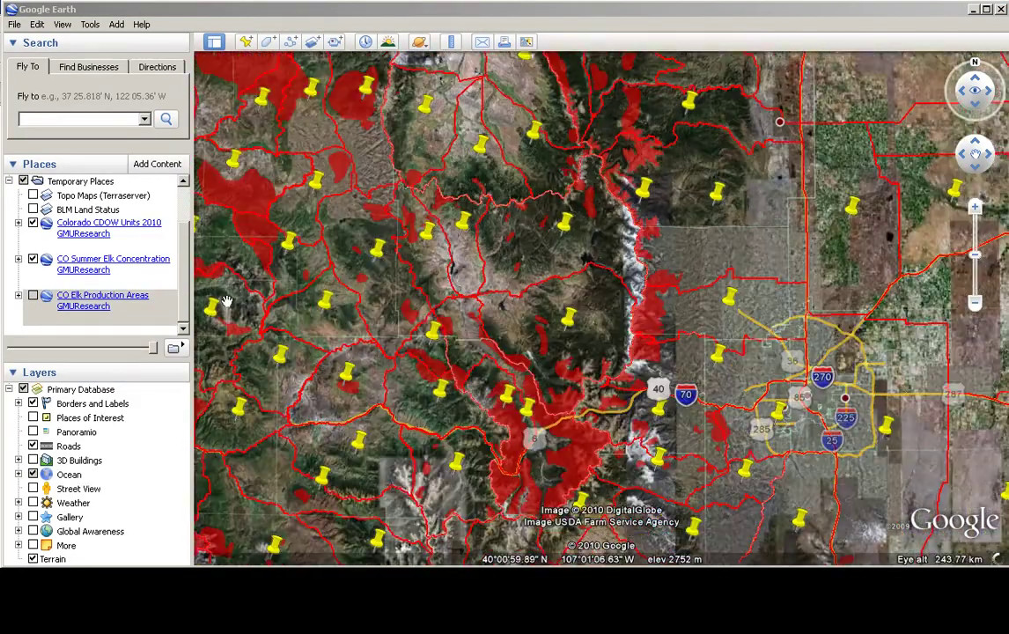
# Step: Turn on the CO Elk Production Areas overlay at low opacity and open the Starting Point balloon
pyautogui.click(141, 284)
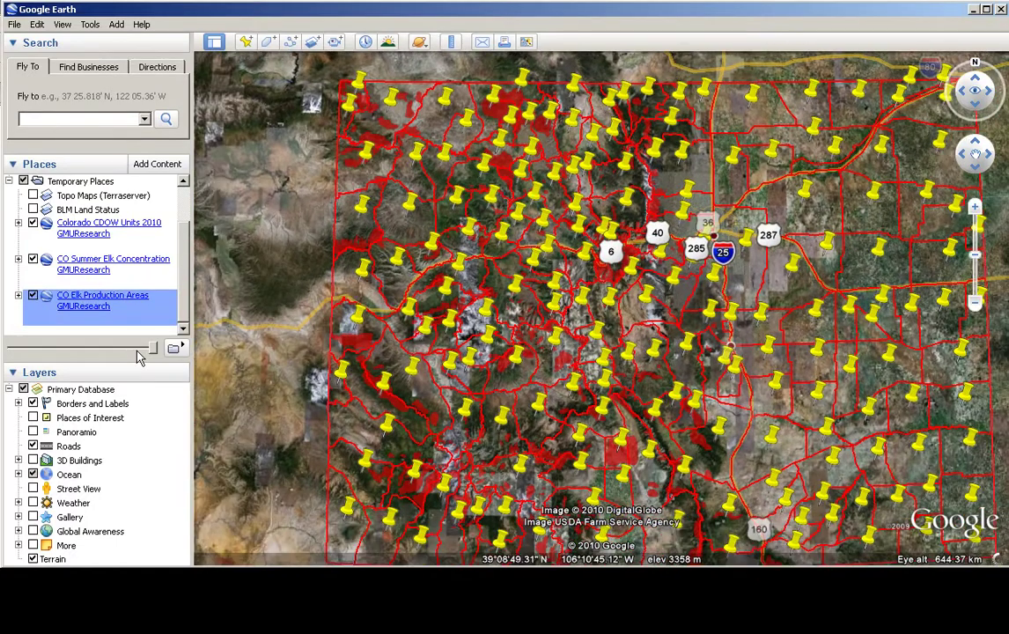
pyautogui.moveTo(151, 348); pyautogui.dragTo(90, 349)
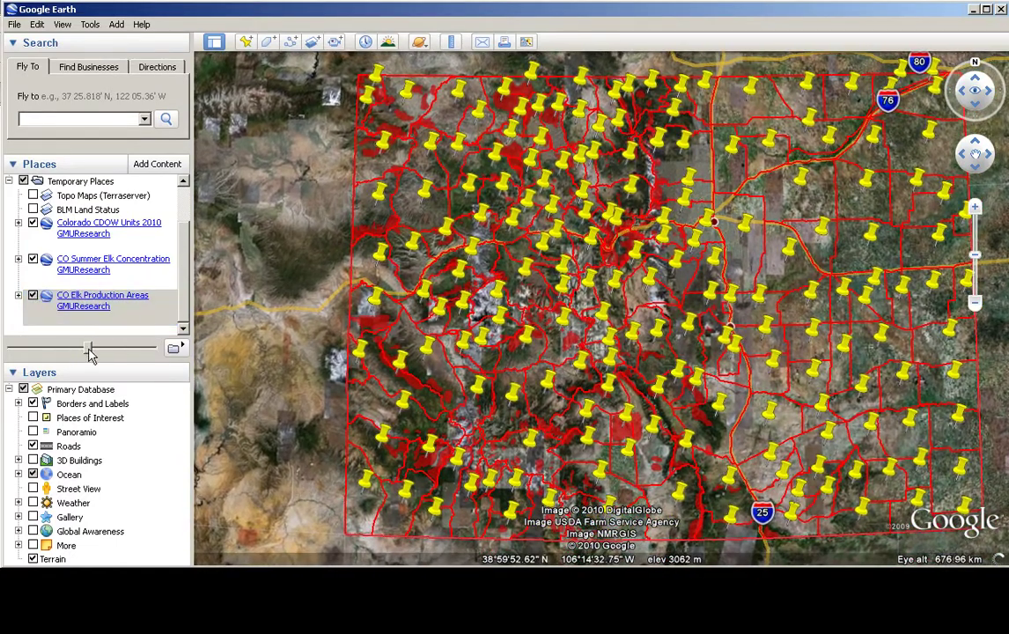
pyautogui.scroll(2, 165, 221)
pyautogui.click(84, 195)
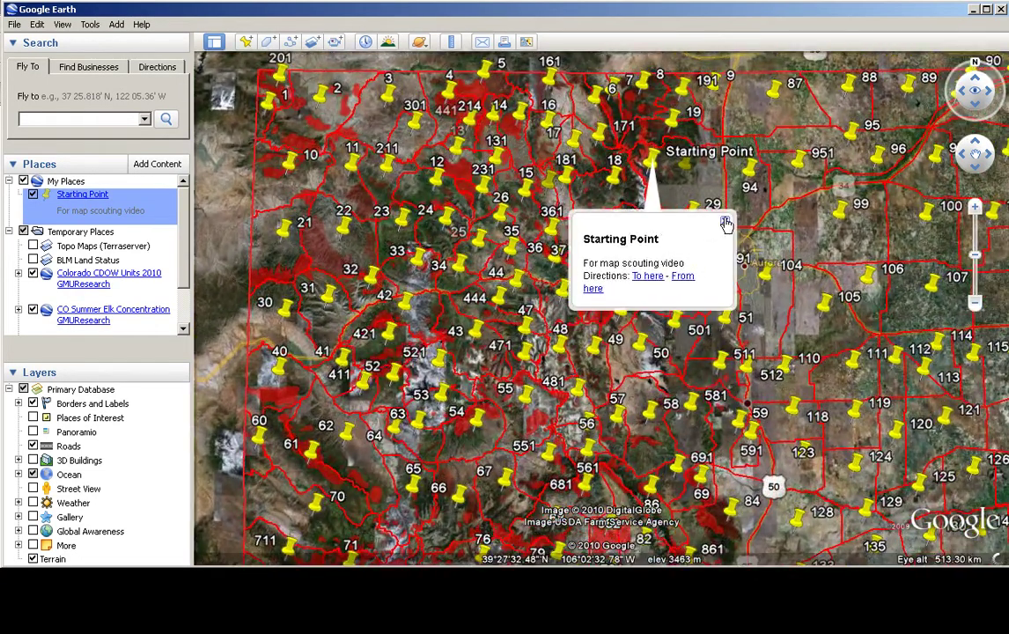
# Step: Close the Starting Point balloon and pan the map over the red elk areas north of Starting Point
pyautogui.click(723, 216)
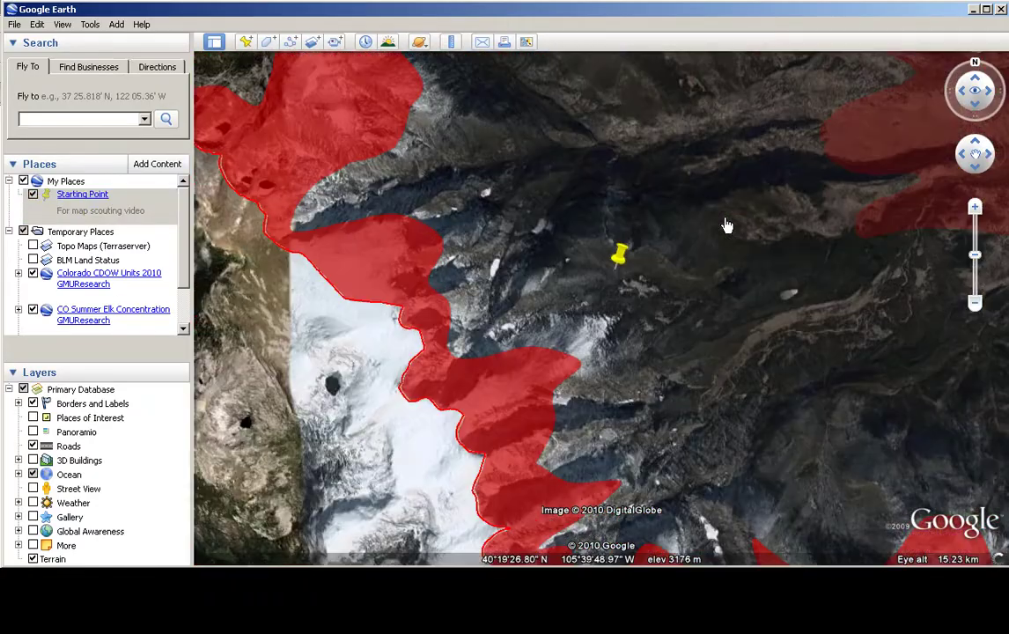
pyautogui.scroll(-3, 729, 229)
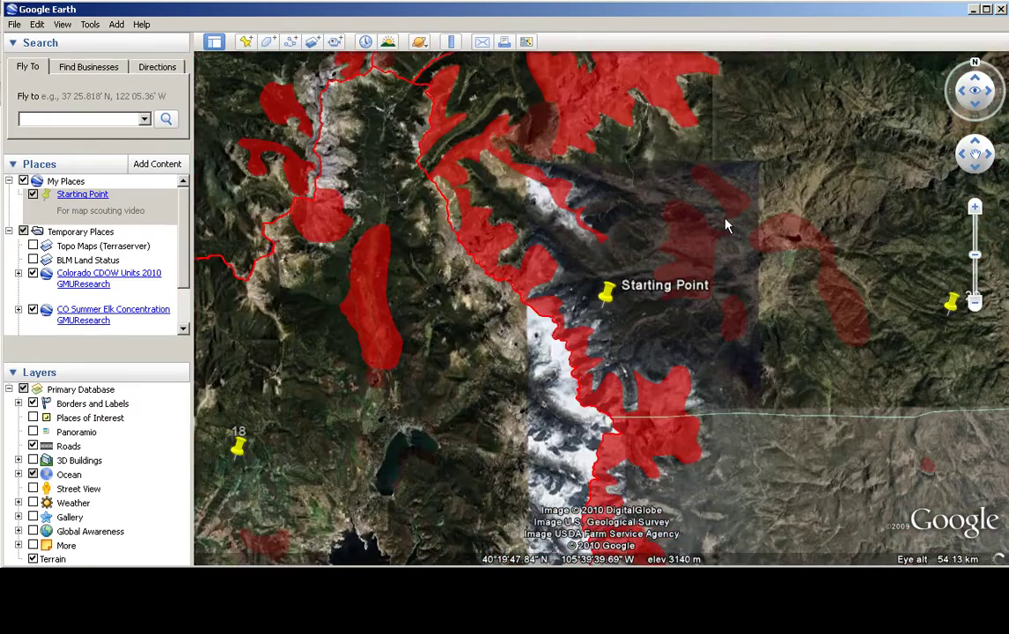
pyautogui.scroll(2, 725, 221)
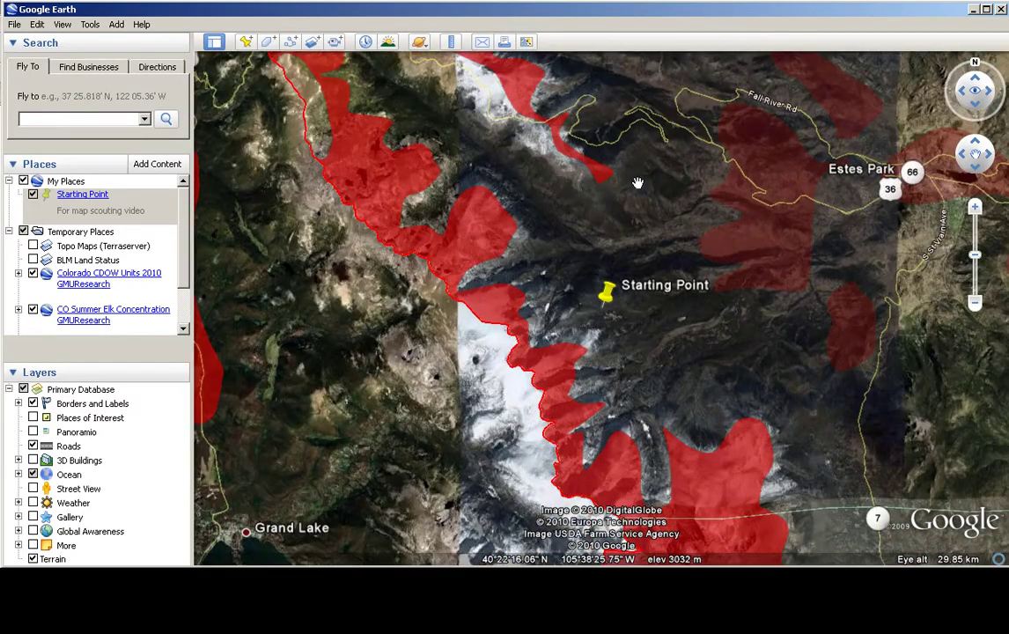
pyautogui.moveTo(589, 245); pyautogui.dragTo(574, 262)
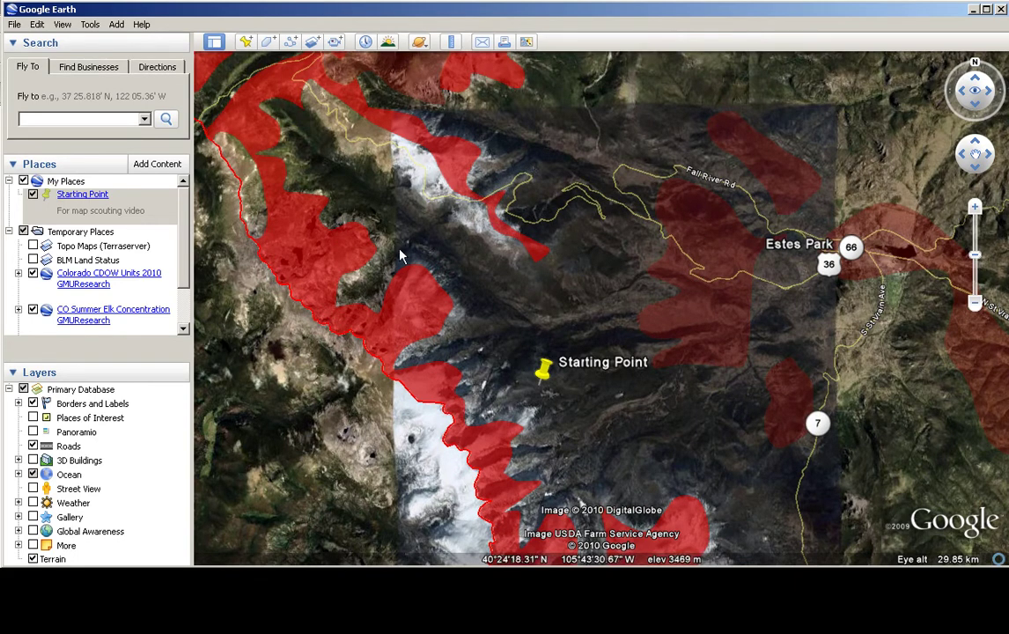
pyautogui.click(547, 374)
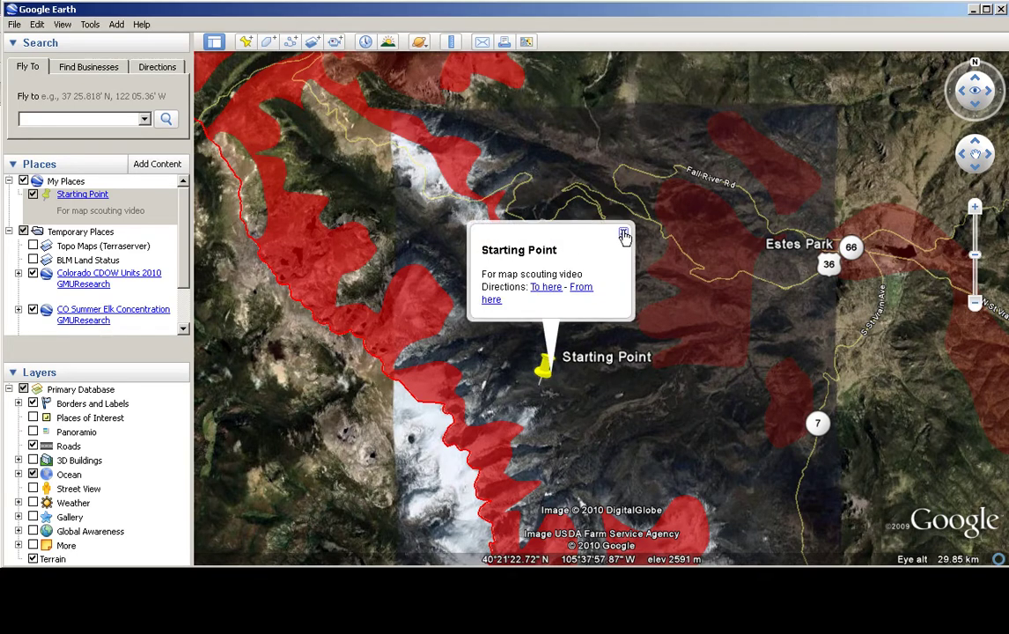
pyautogui.click(623, 234)
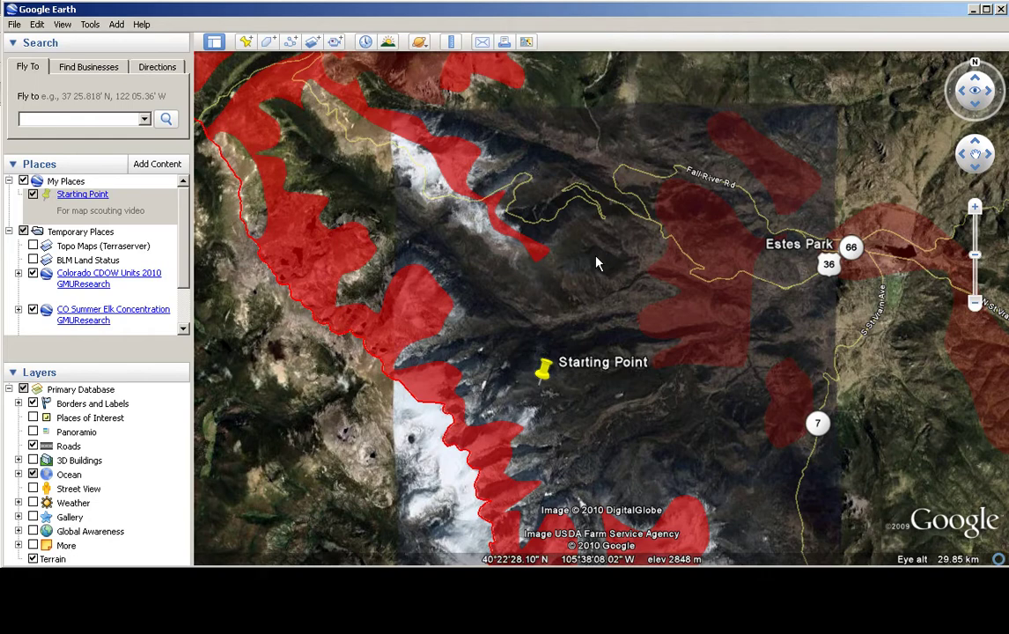
pyautogui.moveTo(593, 237); pyautogui.dragTo(601, 281)
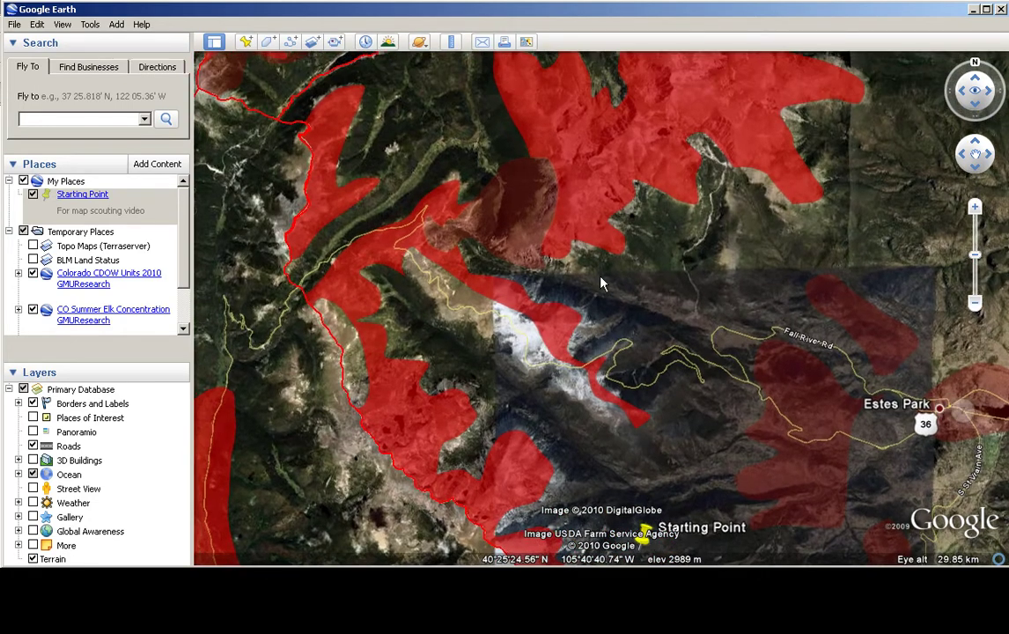